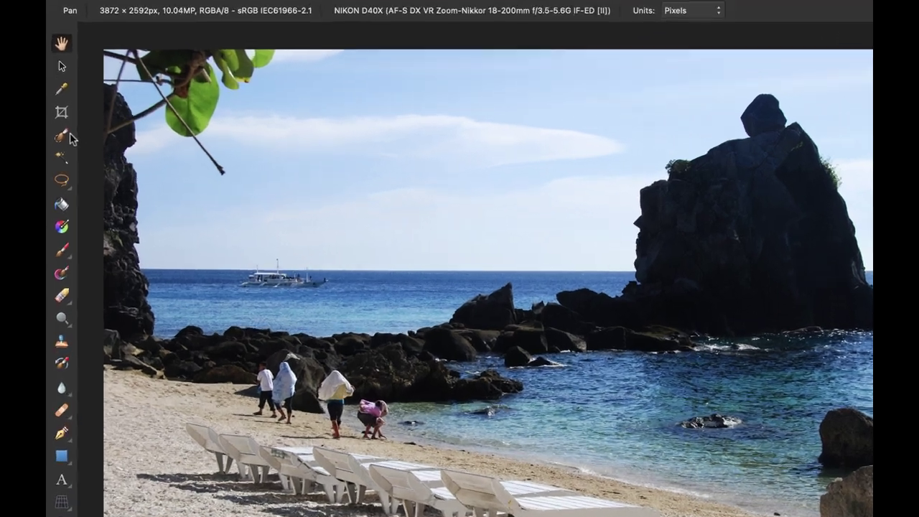
Step: With the Selection Brush picked, add a Shadows/Highlights adjustment and test Shadows at 190% before returning to 0%
left_click(66, 136)
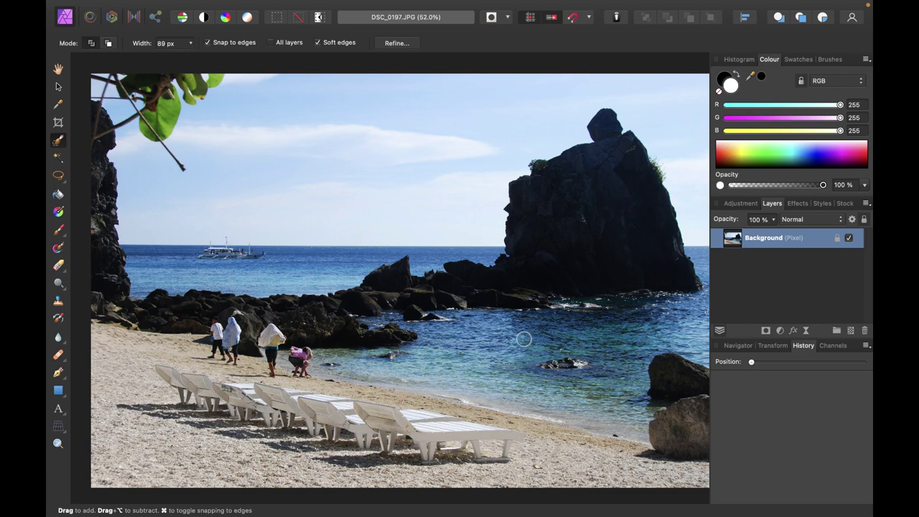
key("super+shift+h")
mouse_move(558, 441)
left_mouse_down()
mouse_move(681, 452)
mouse_move(538, 441)
mouse_move(688, 443)
left_mouse_up()
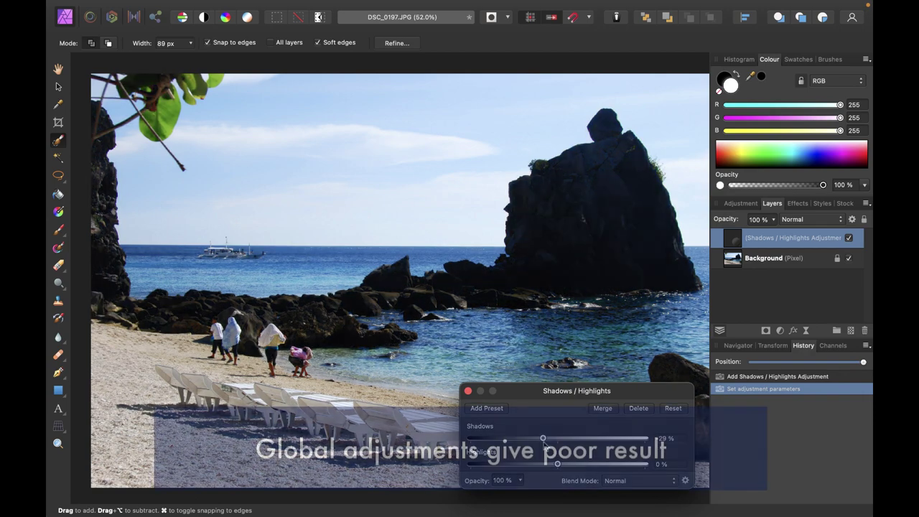
mouse_move(585, 436)
left_mouse_down()
mouse_move(653, 440)
mouse_move(561, 439)
mouse_move(651, 440)
mouse_move(572, 447)
mouse_move(558, 439)
mouse_move(649, 438)
mouse_move(557, 439)
mouse_move(649, 438)
mouse_move(568, 440)
left_mouse_up()
Step: Delete the global Shadows/Highlights layer and paint a fresh selection over the big dark rock
left_click(639, 408)
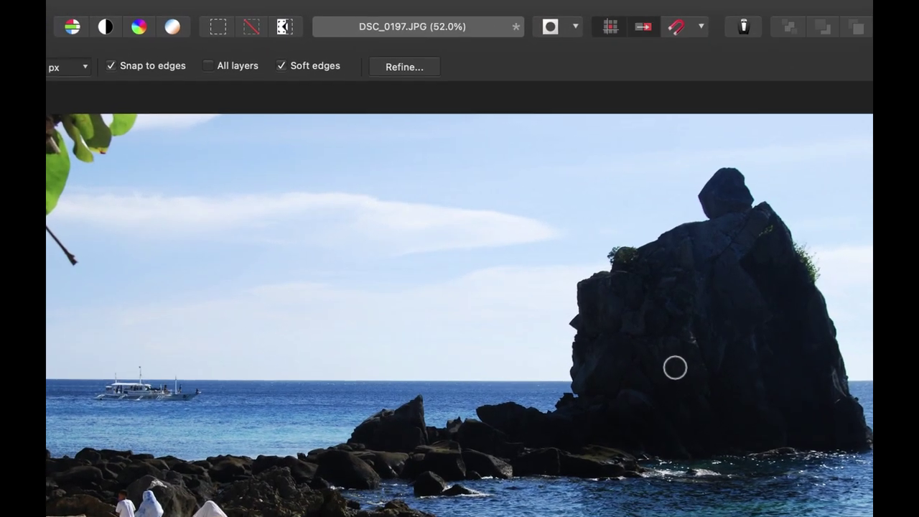
mouse_move(681, 381)
left_mouse_down()
mouse_move(673, 315)
mouse_move(701, 278)
mouse_move(752, 280)
left_mouse_up()
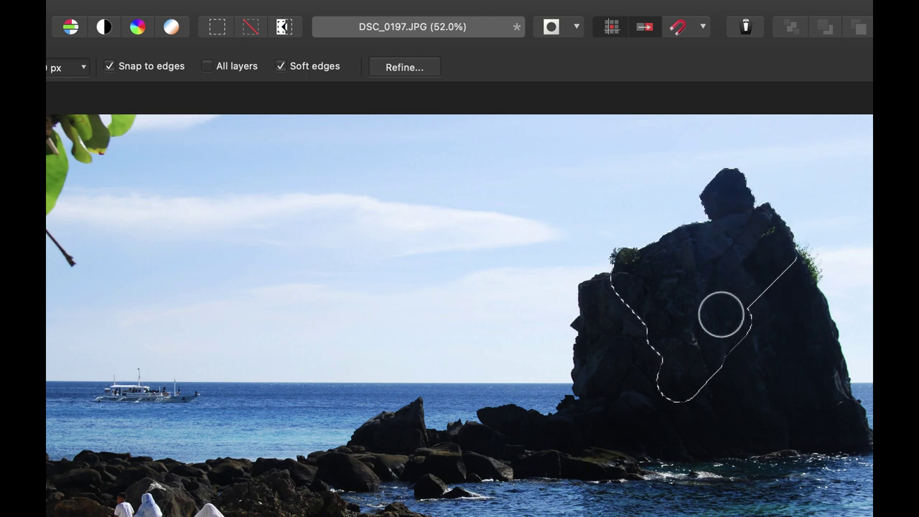
mouse_move(721, 314)
left_mouse_down()
mouse_move(775, 348)
mouse_move(784, 393)
left_mouse_up()
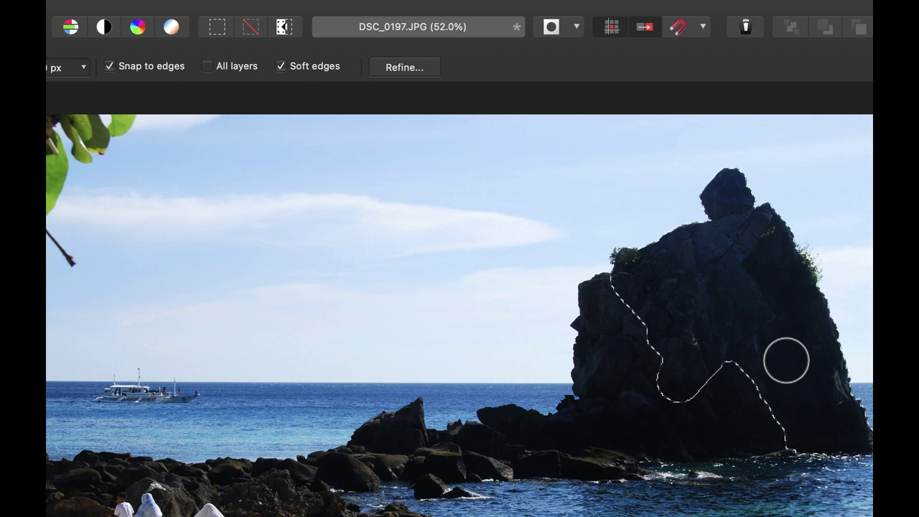
key("ctrl+d")
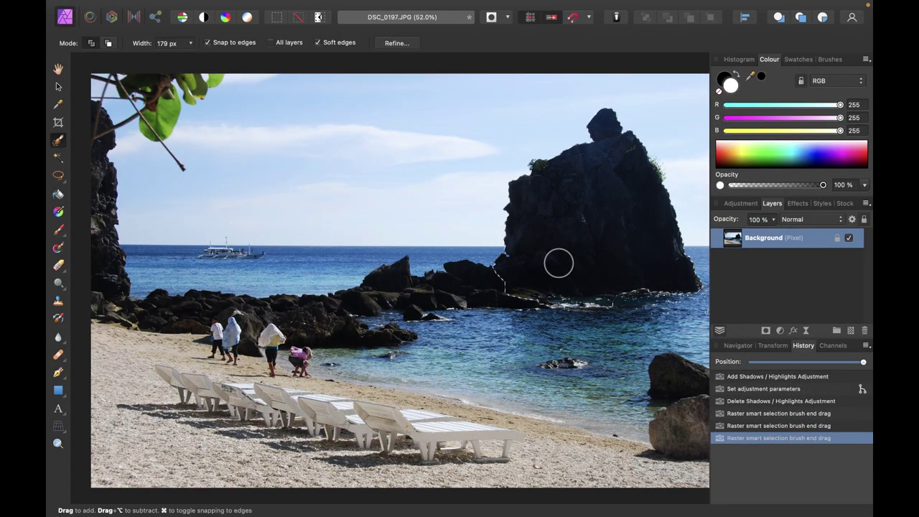
left_click_drag(559, 264, 495, 280)
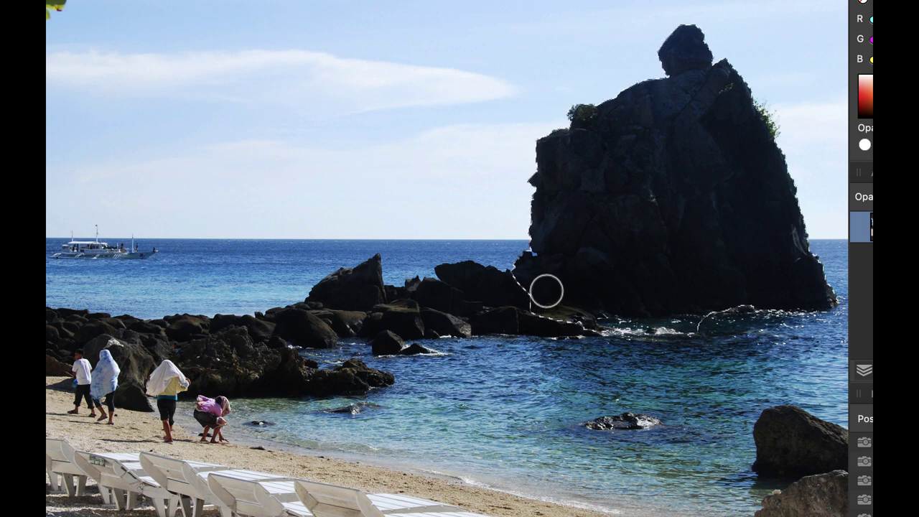
Step: Shrink the Selection Brush to 79 px and paint the low left-hand rocks into the selection
key("bracketleft")
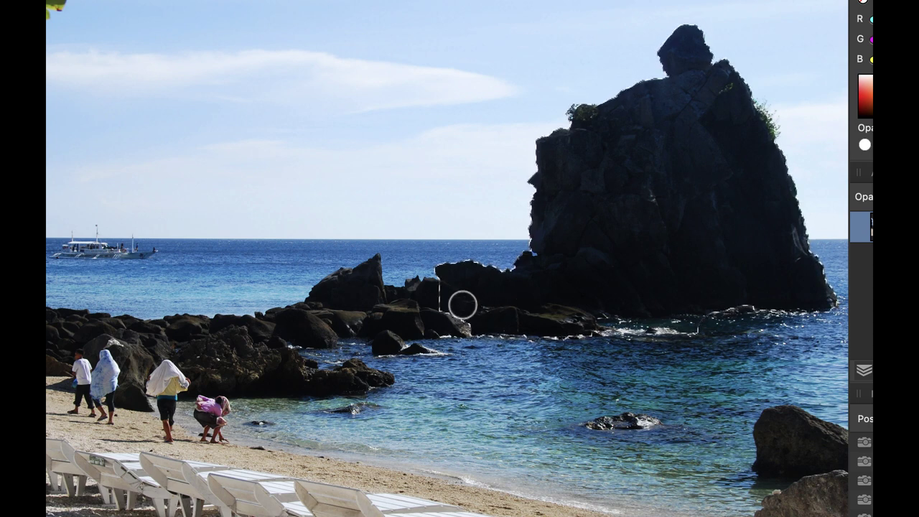
mouse_move(436, 309)
left_mouse_down()
mouse_move(346, 315)
mouse_move(191, 352)
mouse_move(254, 372)
mouse_move(226, 353)
mouse_move(153, 350)
left_mouse_up()
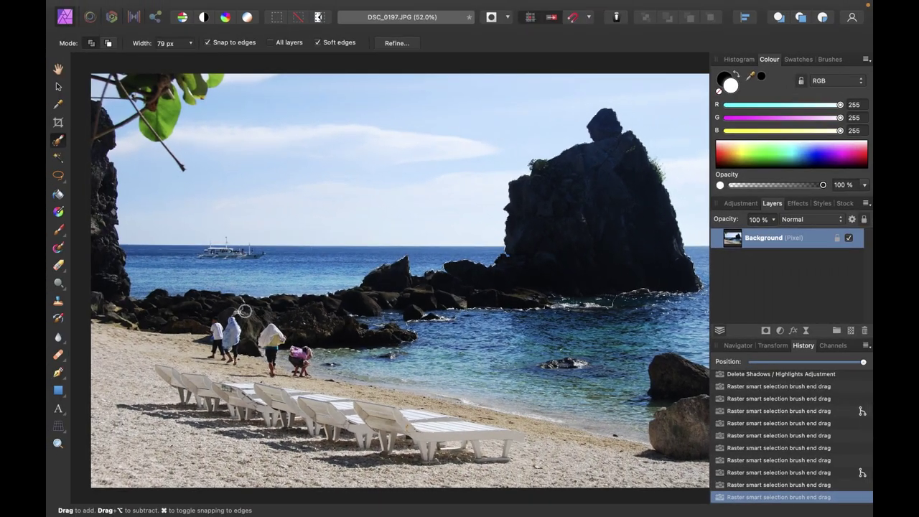
left_click_drag(245, 311, 214, 304)
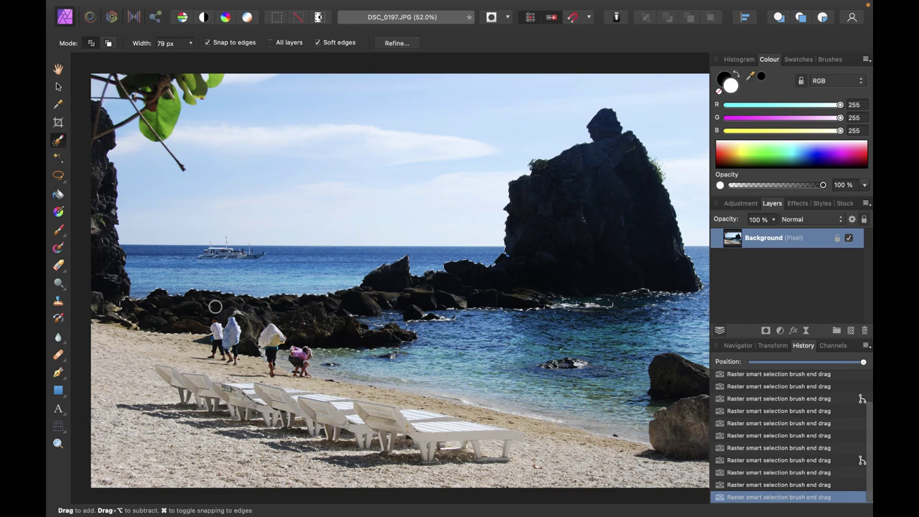
mouse_move(119, 304)
left_mouse_down()
mouse_move(98, 299)
mouse_move(93, 252)
mouse_move(104, 115)
mouse_move(120, 198)
left_mouse_up()
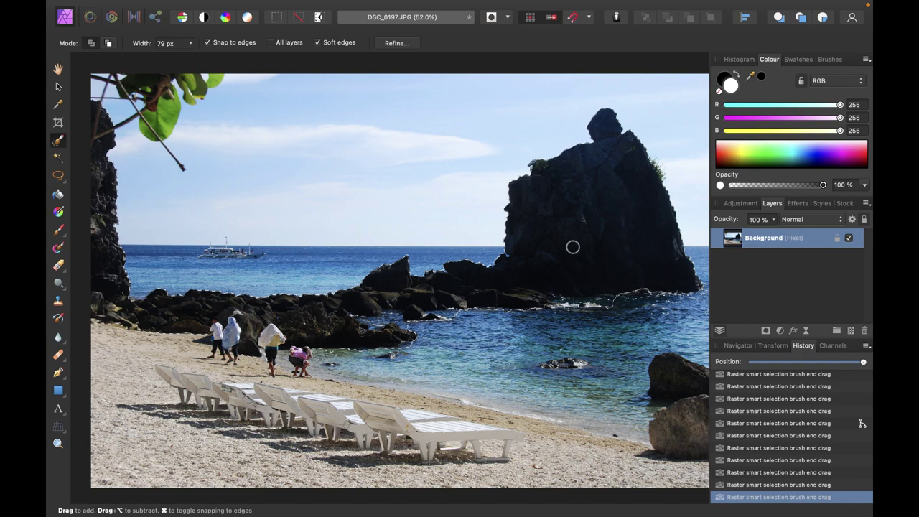
Step: Zoom in and switch the Selection Brush from Add to Subtract mode
scroll(394, 367, "up", 5)
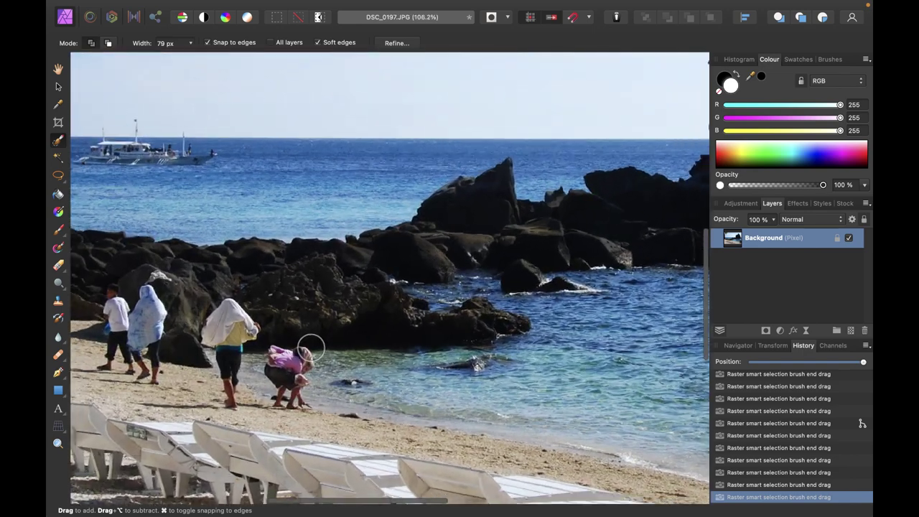
scroll(381, 340, "up", 3)
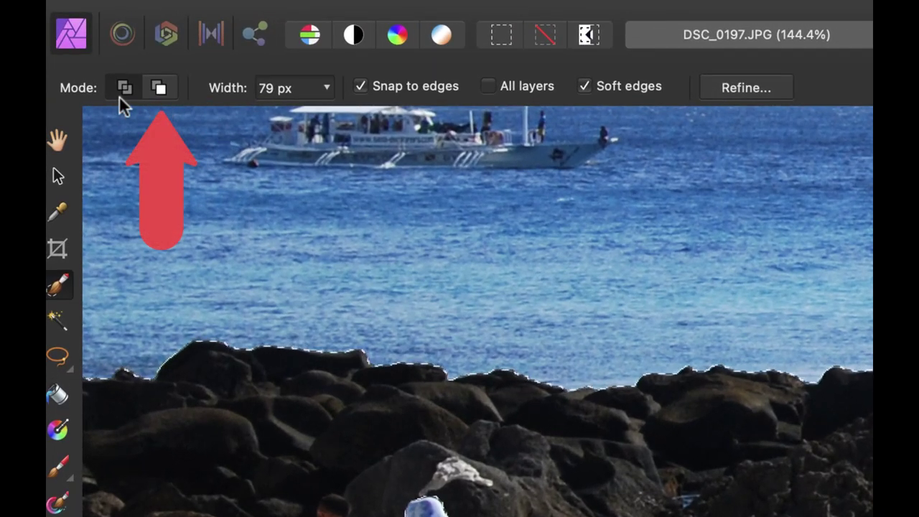
left_click(121, 92)
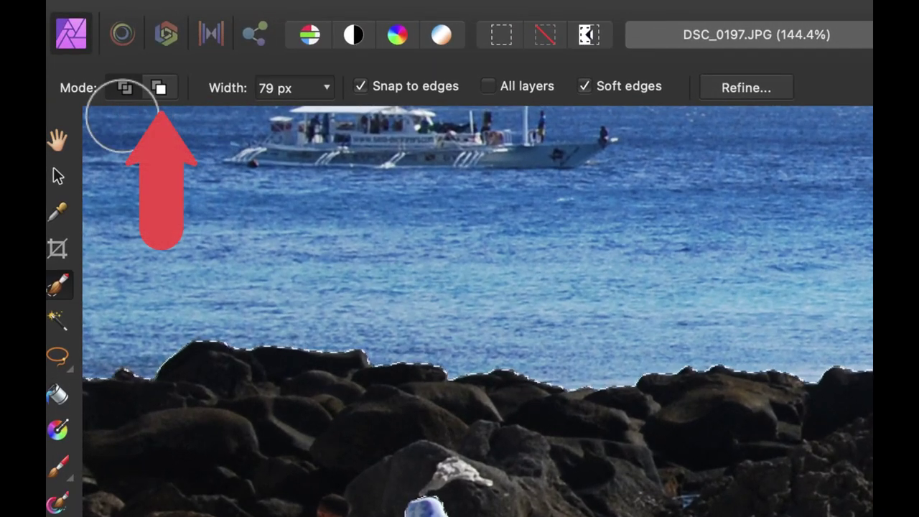
left_click(160, 88)
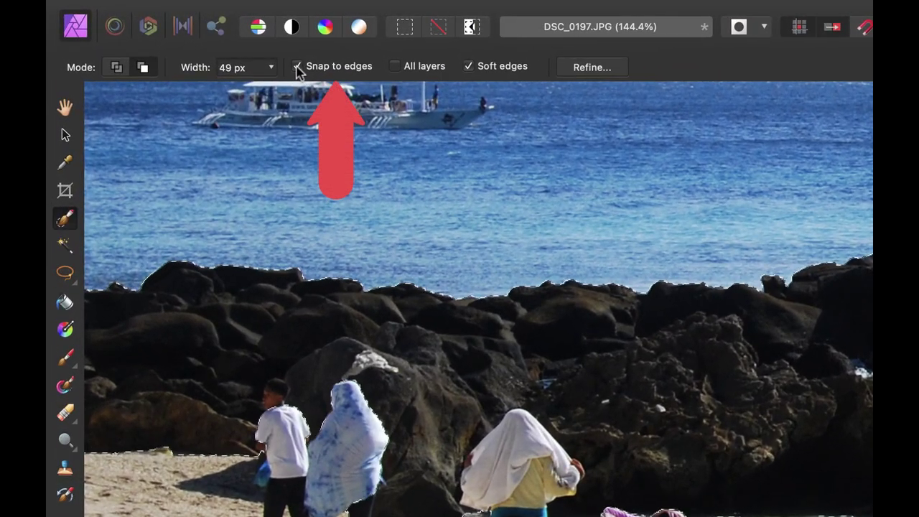
Step: Turn off Snap to edges and subtract the beach people from the selection at high zoom
left_click(297, 66)
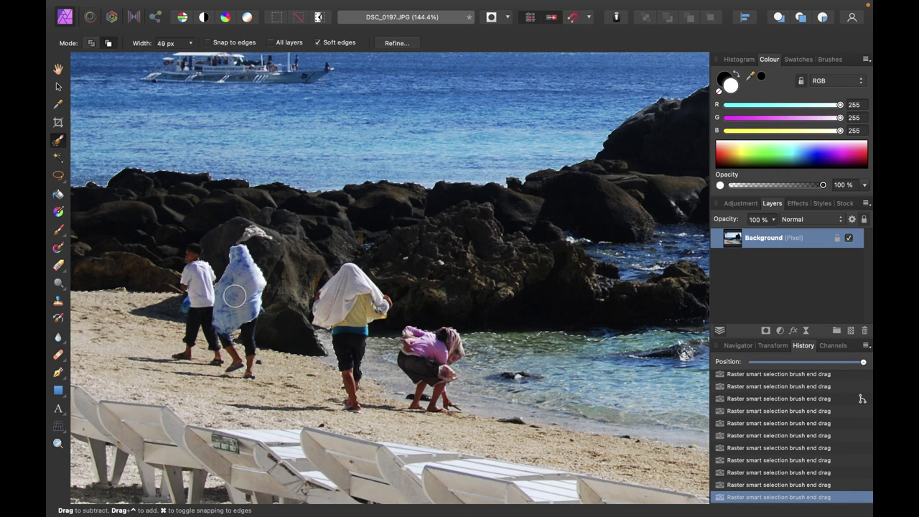
scroll(248, 365, "up", 5)
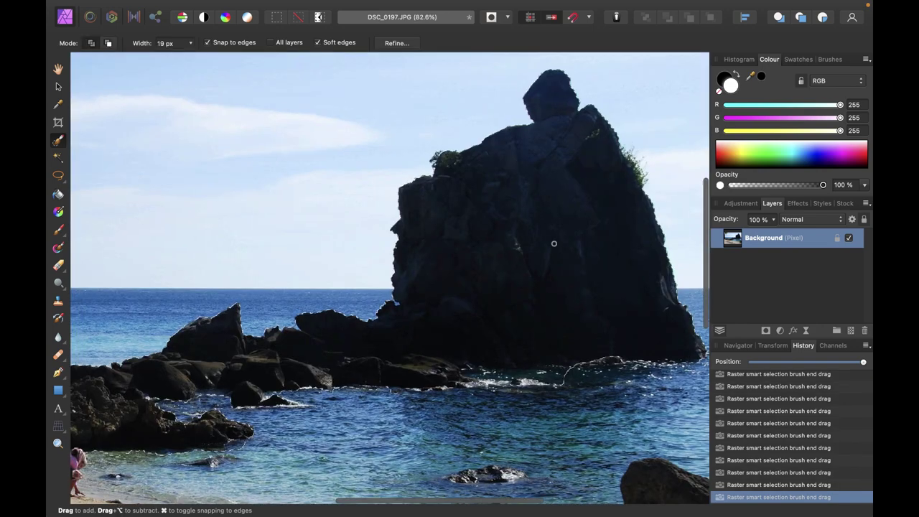
scroll(553, 243, "down", 5)
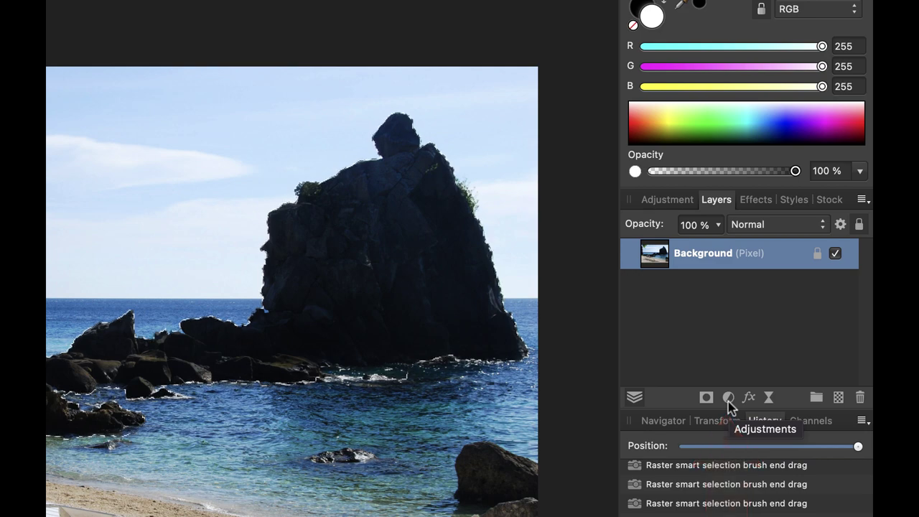
Step: Add a Shadows/Highlights adjustment to the selected rocks with Shadows raised to 137%
left_click(728, 400)
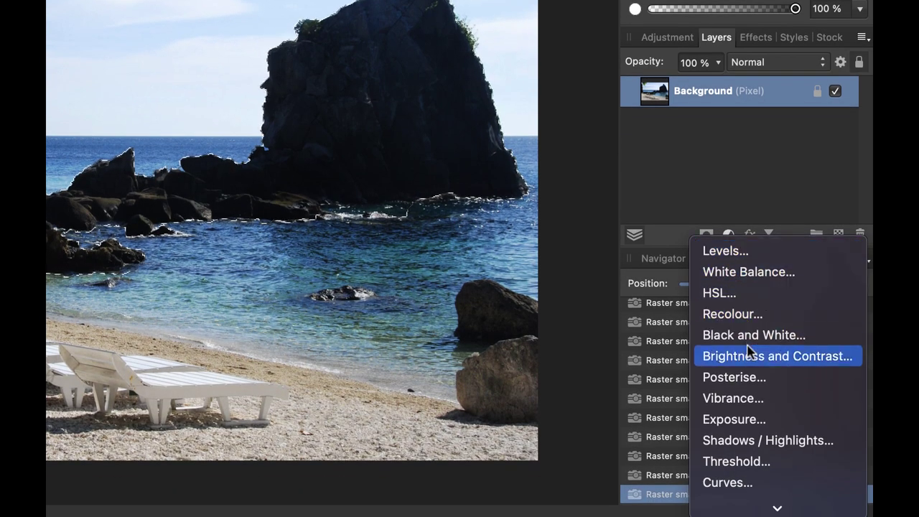
scroll(750, 352, "down", 3)
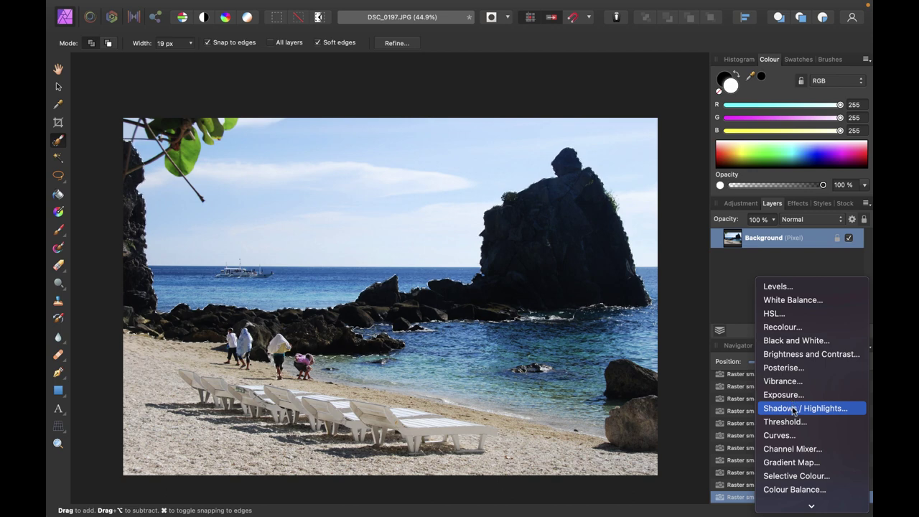
left_click(794, 409)
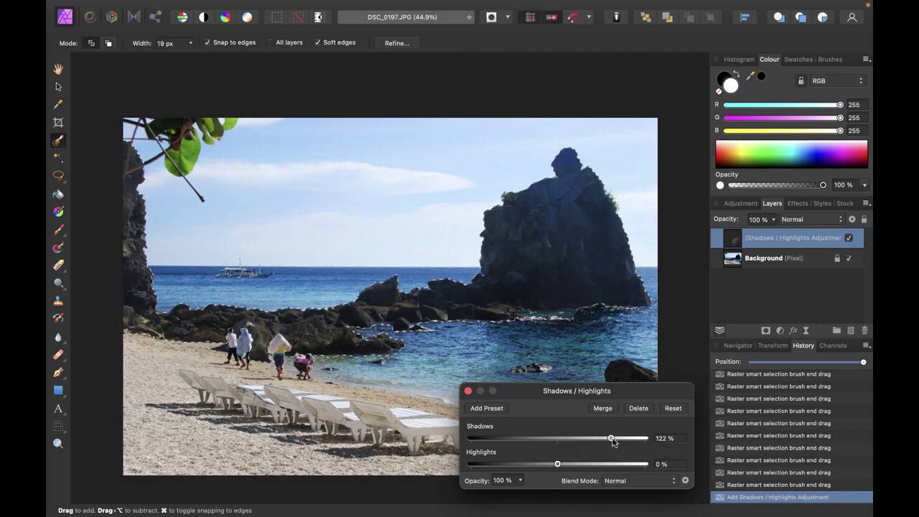
left_click_drag(619, 442, 620, 442)
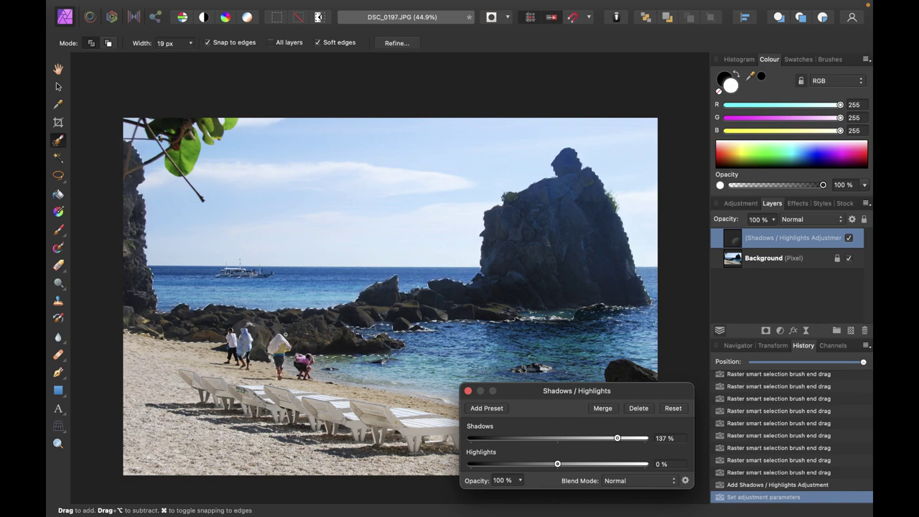
Step: On the Background layer, add an Unsharp Mask live filter with radius about 18 px, factor 0.5
key("Return")
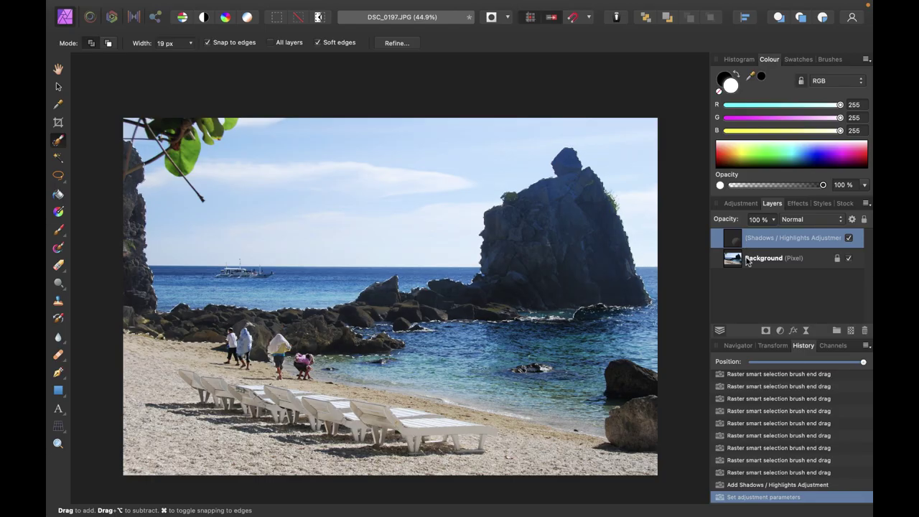
left_click(736, 263)
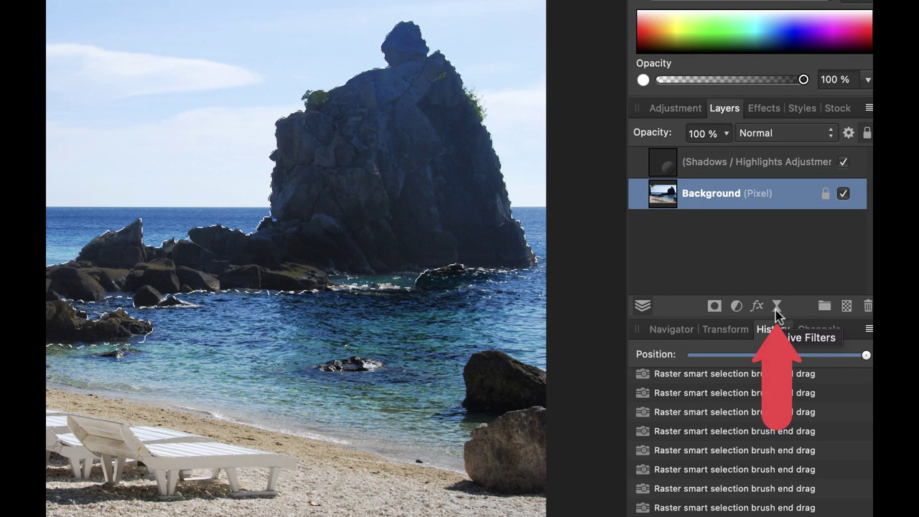
left_click(777, 309)
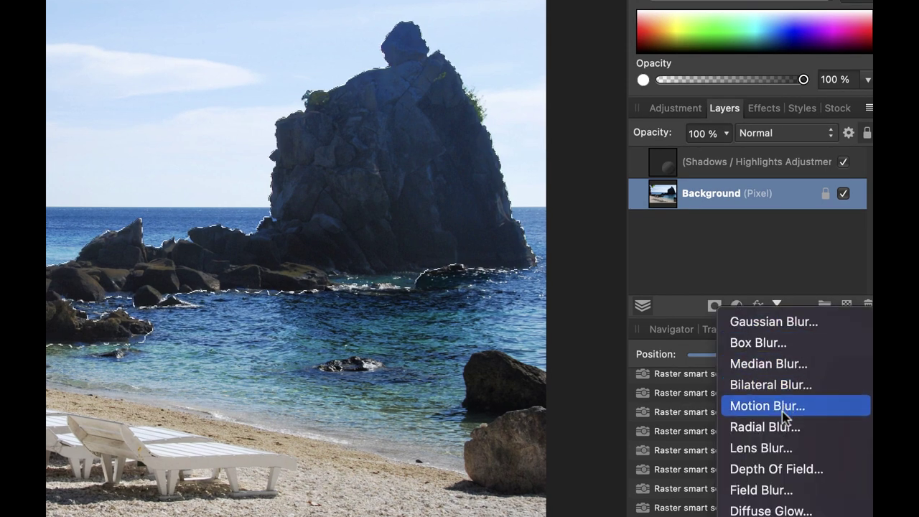
scroll(785, 420, "down", 5)
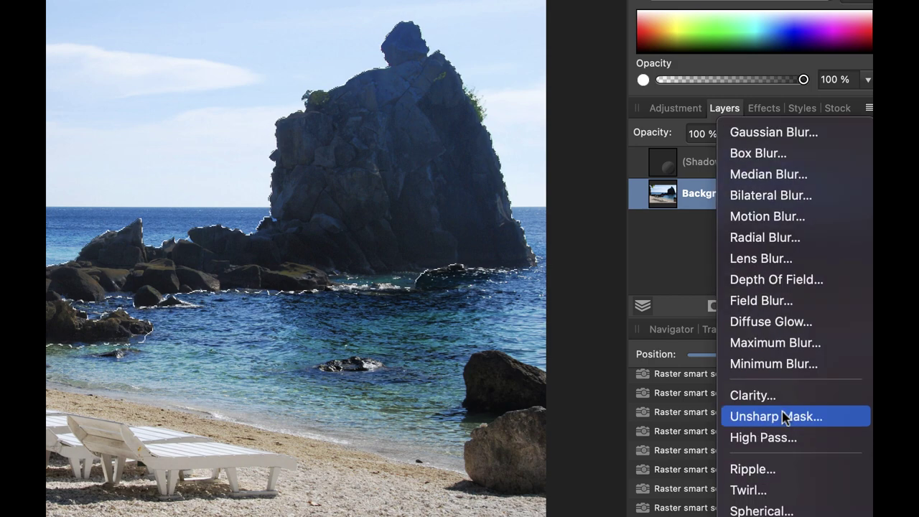
scroll(785, 417, "down", 3)
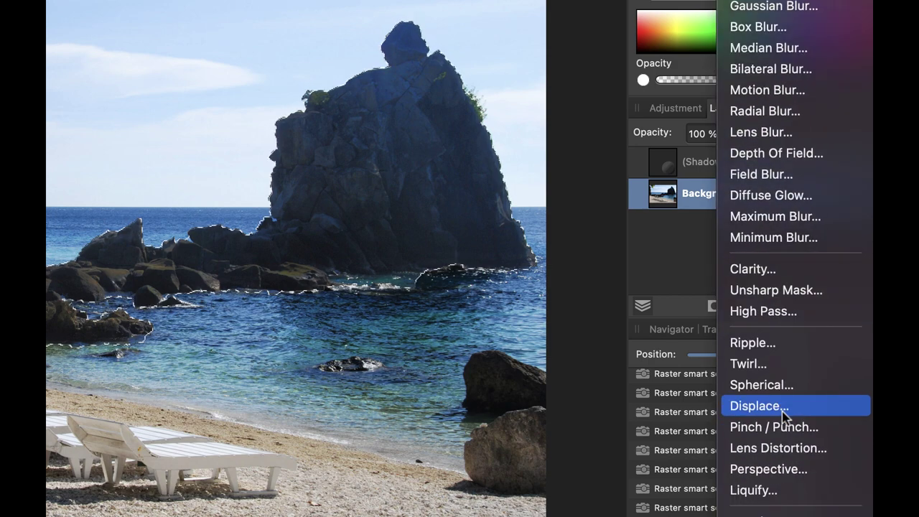
scroll(786, 416, "down", 4)
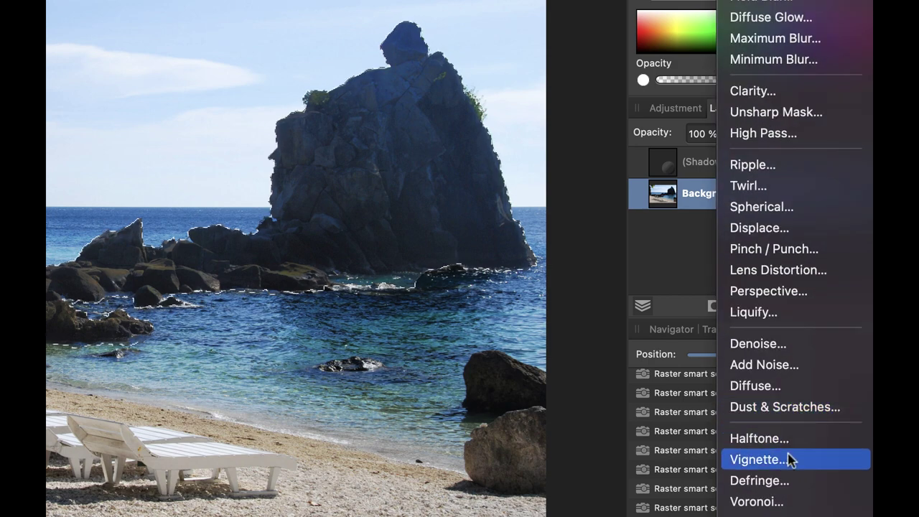
left_click(773, 112)
left_click_drag(302, 424, 385, 439)
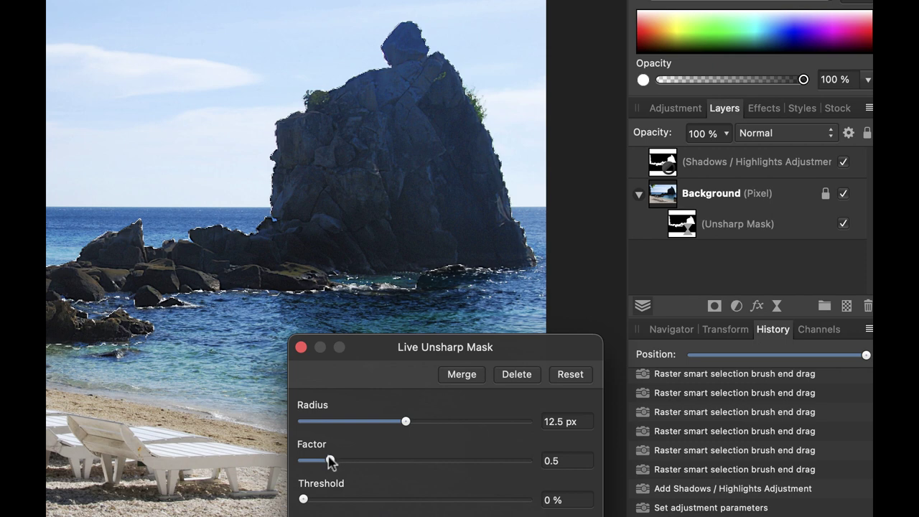
left_click(301, 348)
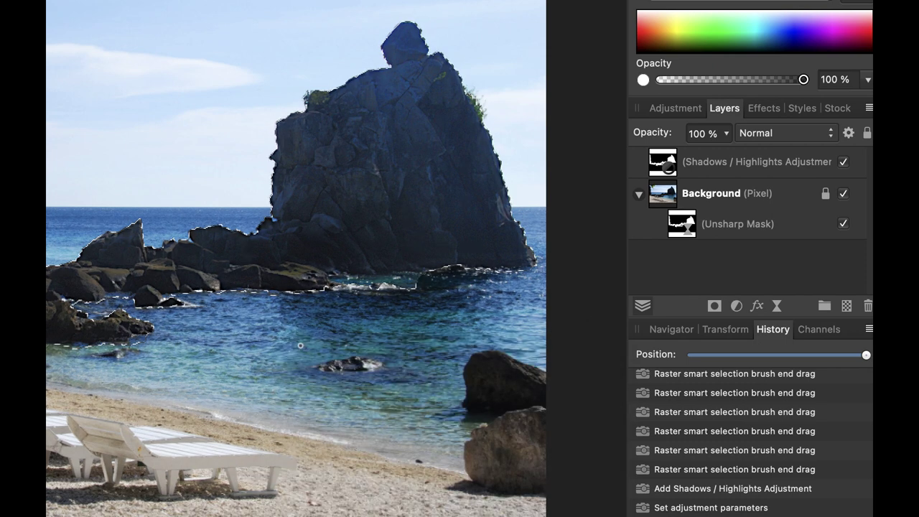
Step: Add a Clarity live filter to the Background layer and set its strength to 100%
left_click(722, 203)
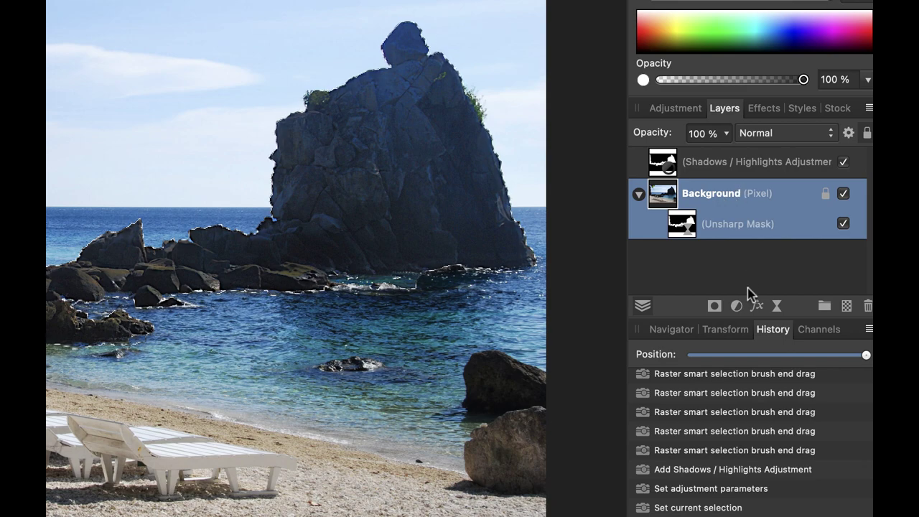
left_click(770, 306)
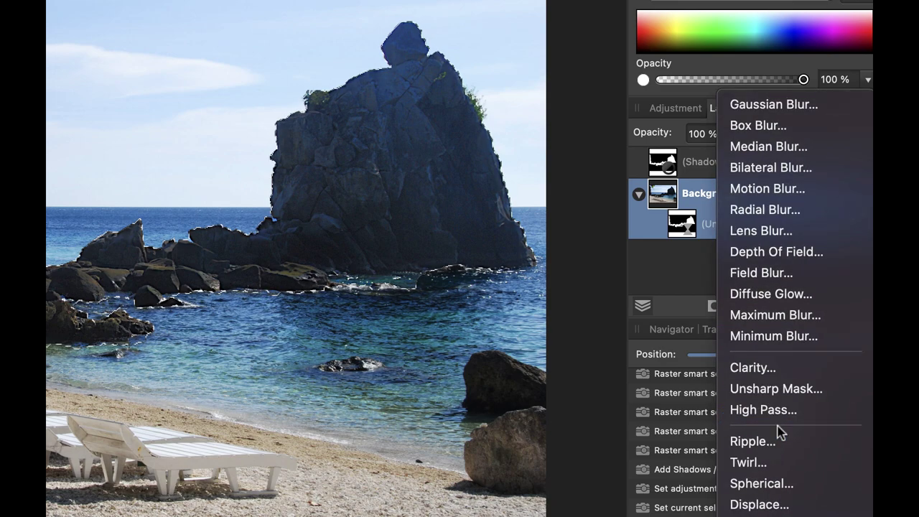
left_click(769, 369)
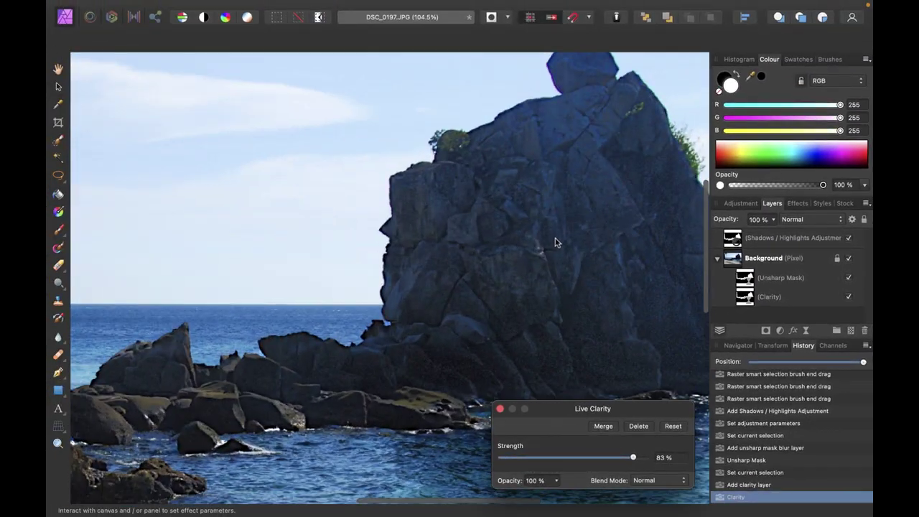
left_click_drag(633, 457, 542, 441)
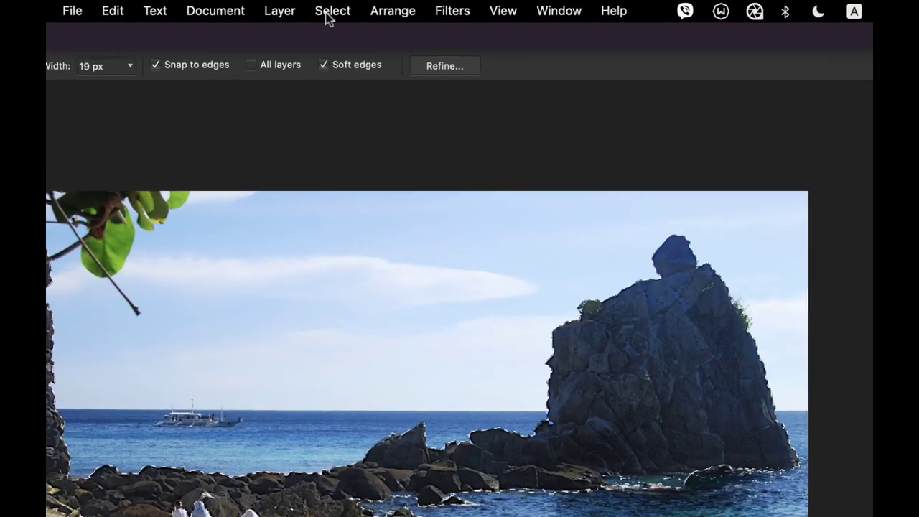
Step: Deselect everything using Select > Deselect and Cmd+D
left_click(326, 12)
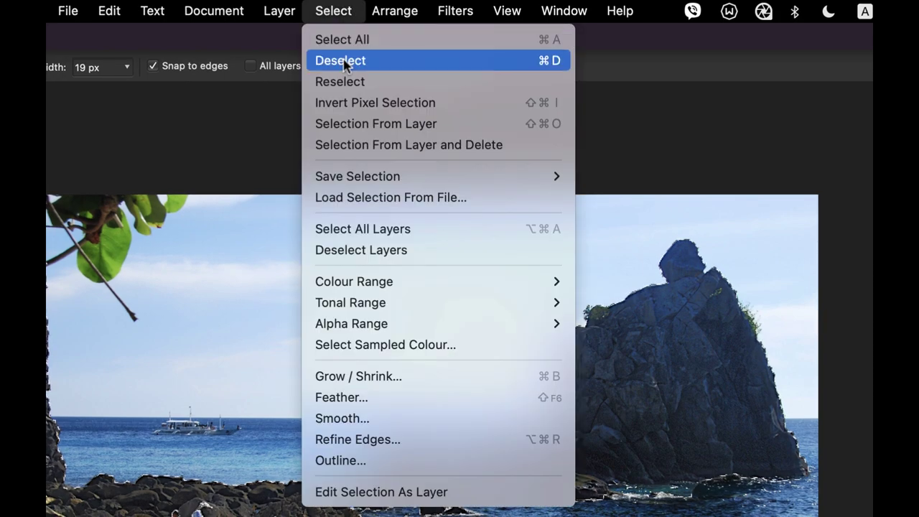
left_click(344, 63)
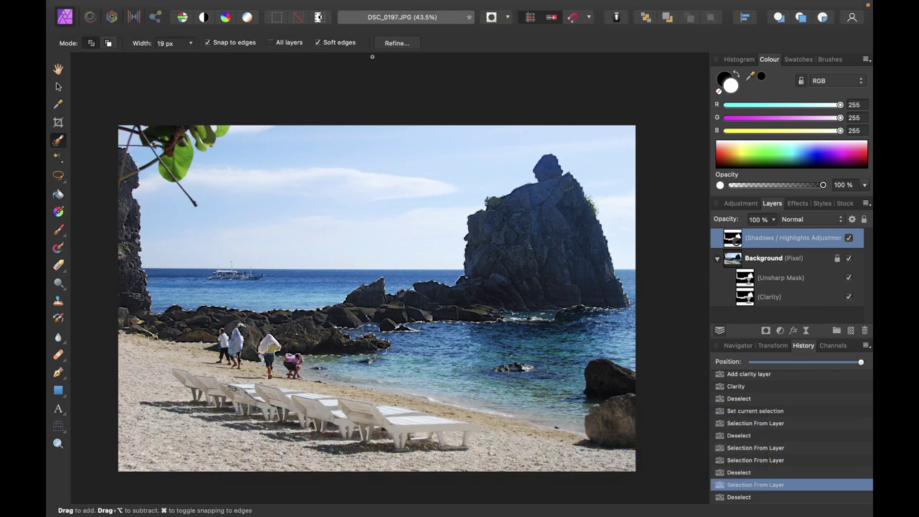
key("super+d")
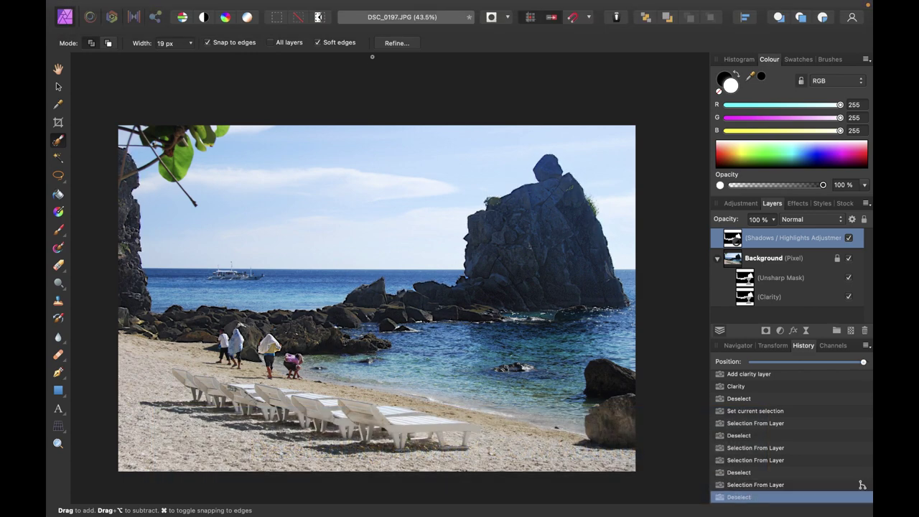
Step: View the Shadows/Highlights mask alone, then load the rock selection from it and test deselect/reselect
left_click(731, 244, "alt")
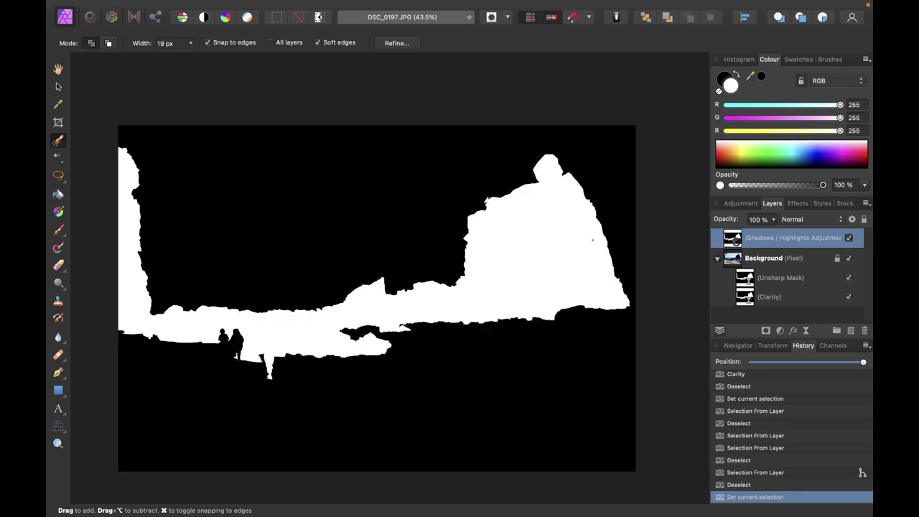
left_click(760, 267)
left_click(749, 239)
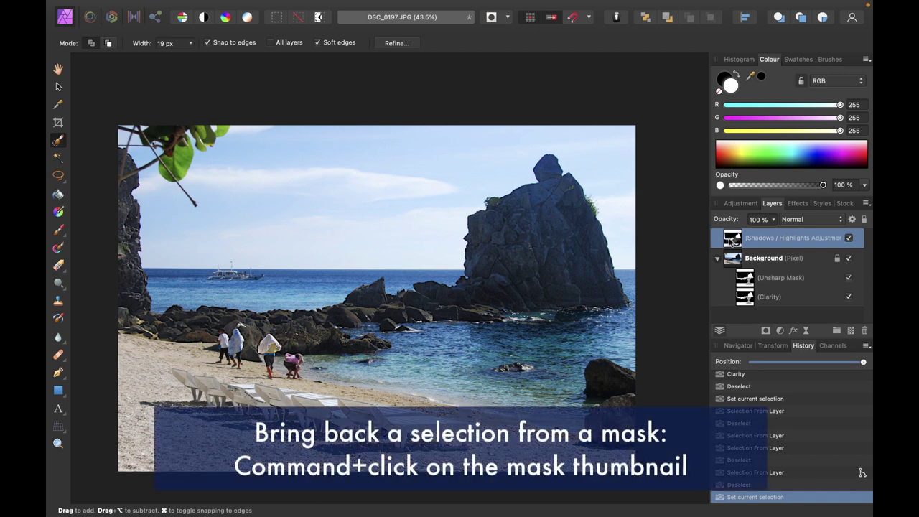
left_click(733, 239, "super")
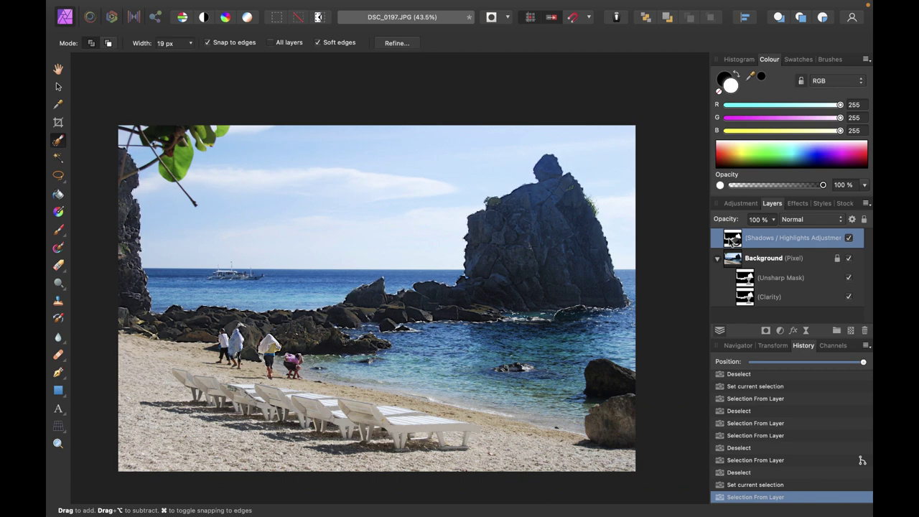
key("super+d")
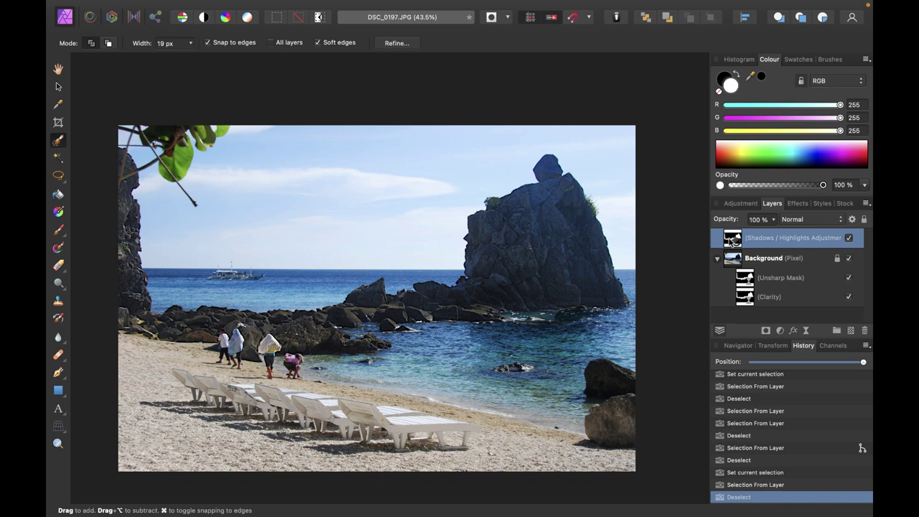
key("super+shift+d")
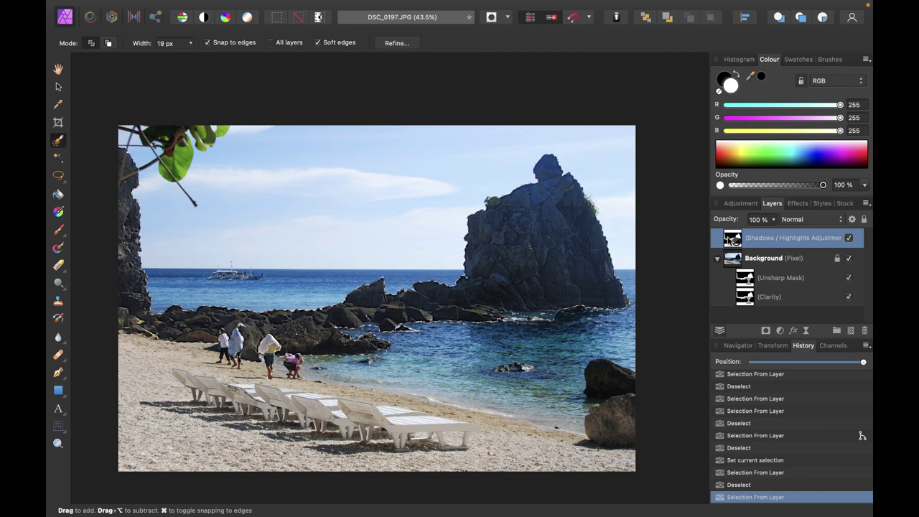
key("super+d")
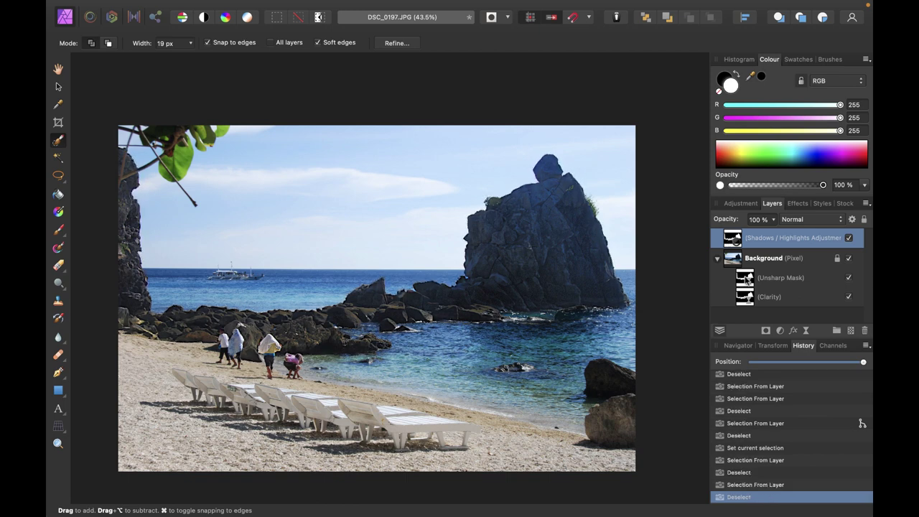
Step: Load a selection from the Unsharp Mask layer's mask, then pick the Clarity layer and toggle the selection
left_click(748, 280)
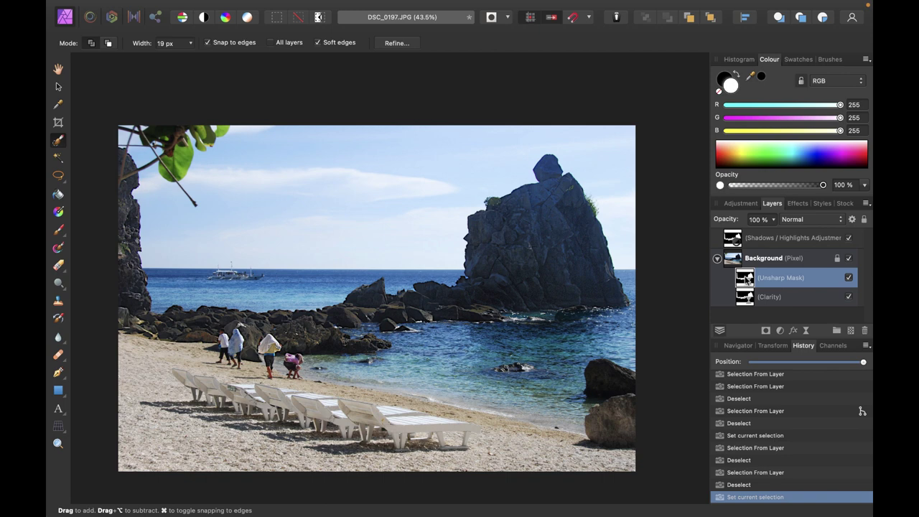
left_click(747, 279, "super")
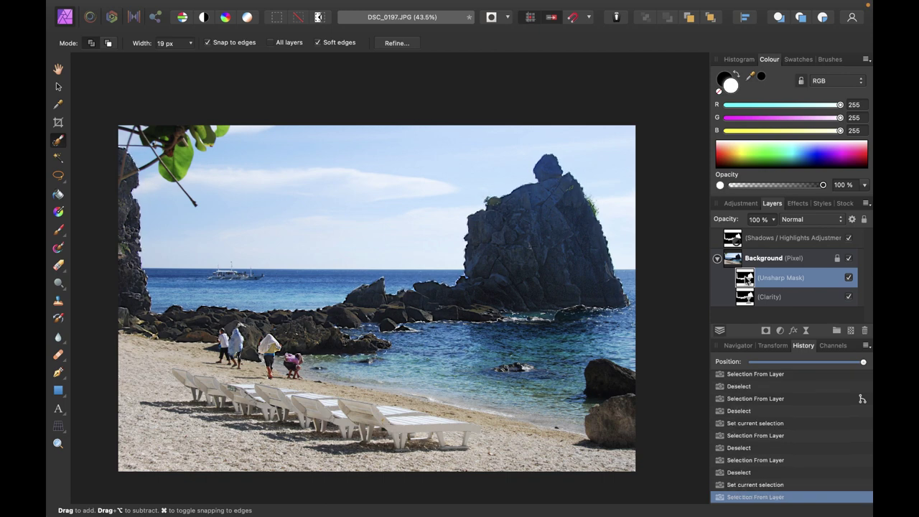
left_click(748, 297)
key("super+shift+d")
key("super+d")
key("super+shift+d")
Step: Undo, then reload the rock selection from the Shadows/Highlights layer with Reselect
key("super+z")
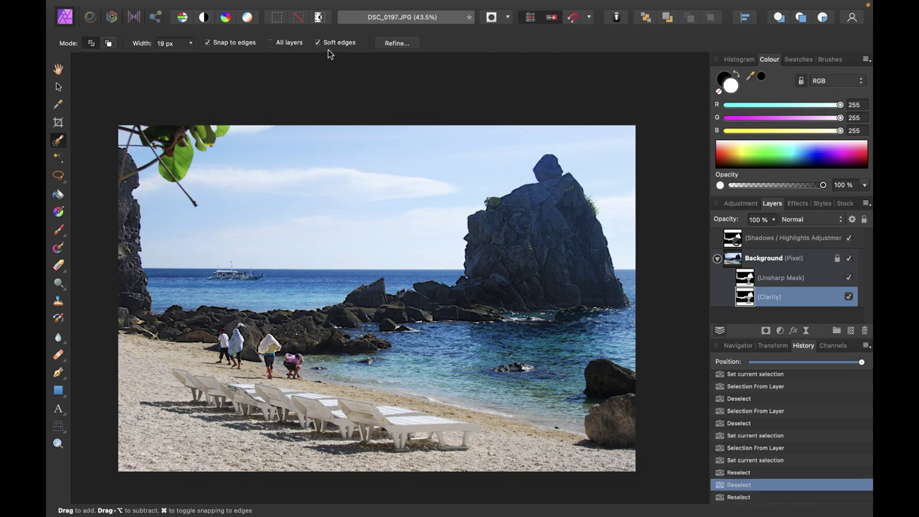
left_click(740, 238)
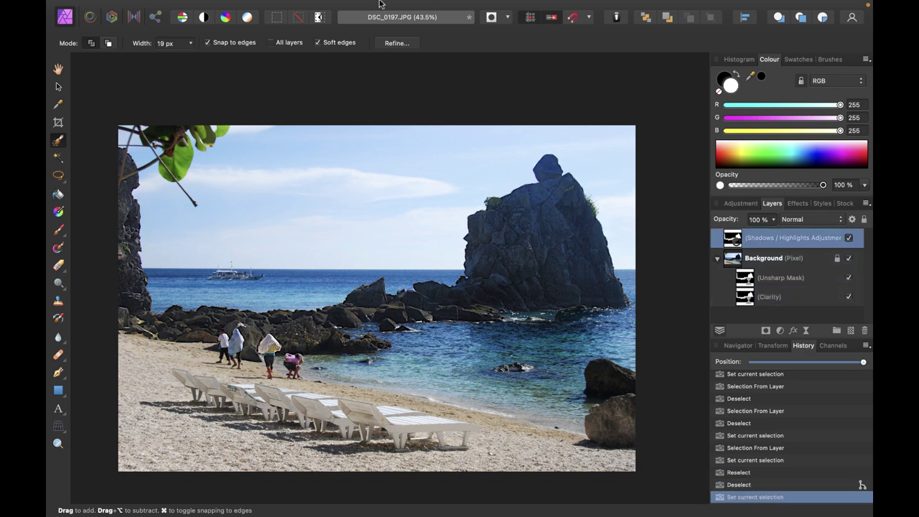
left_click(332, 8)
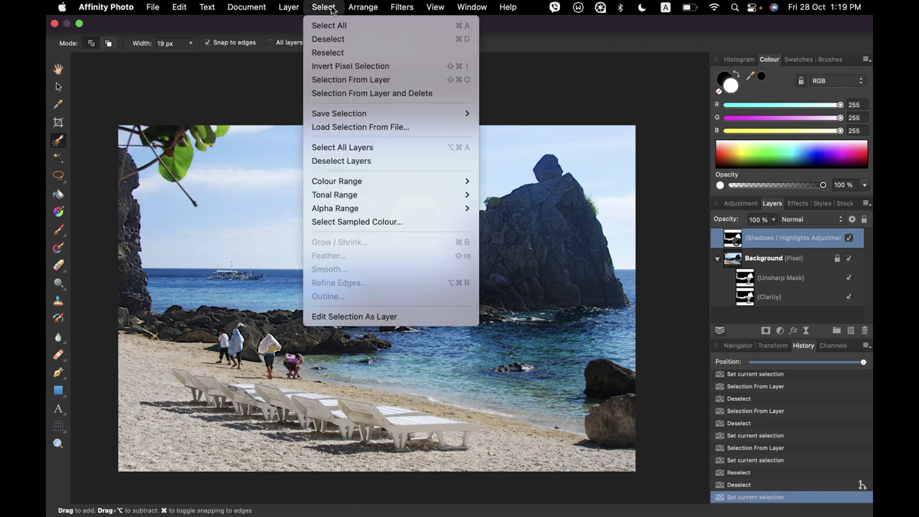
left_click(338, 53)
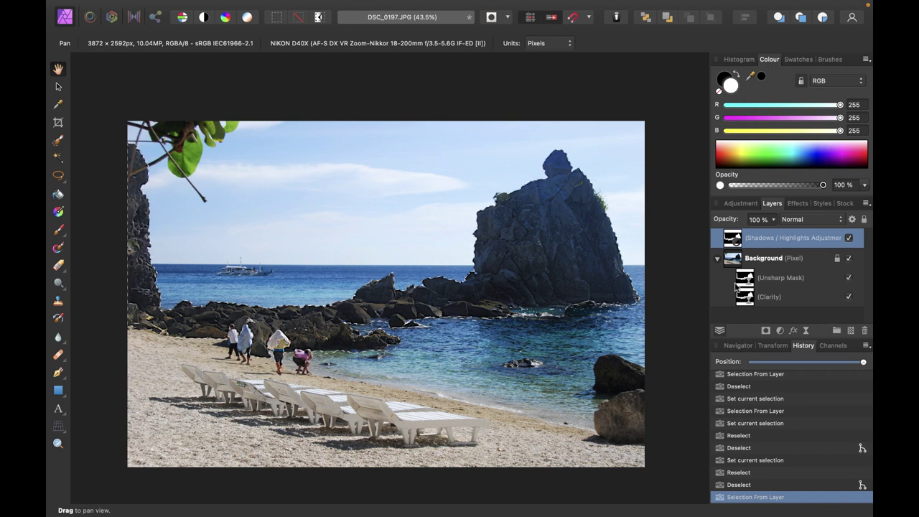
Step: On the Background layer, shift the selected rock pixels with the Move tool
left_click(773, 261)
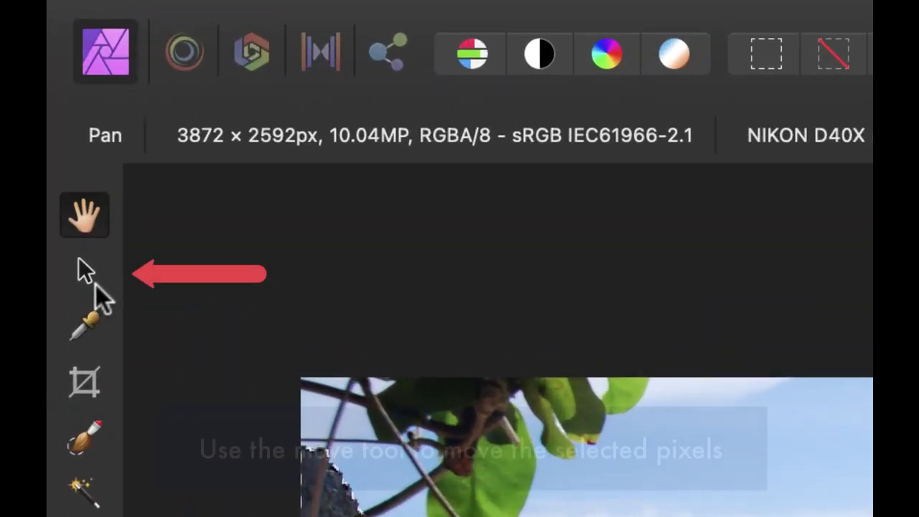
left_click(95, 285)
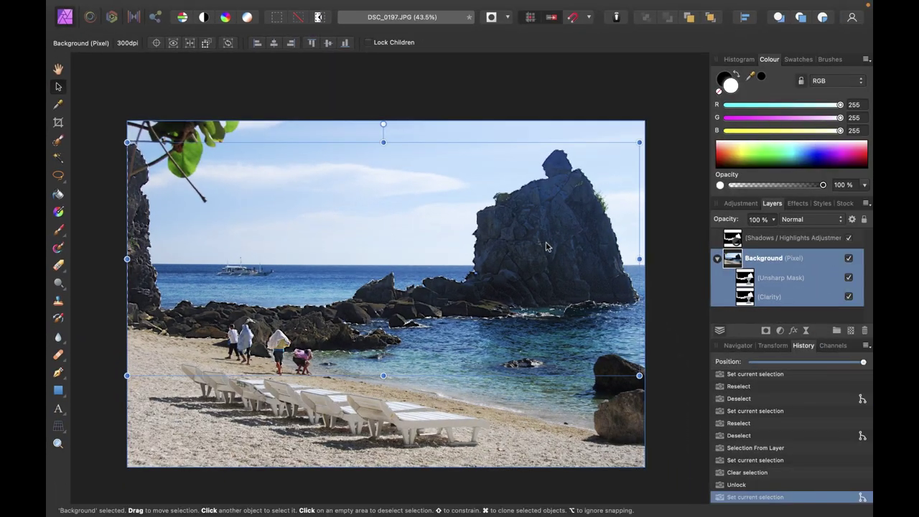
left_click_drag(546, 246, 565, 263)
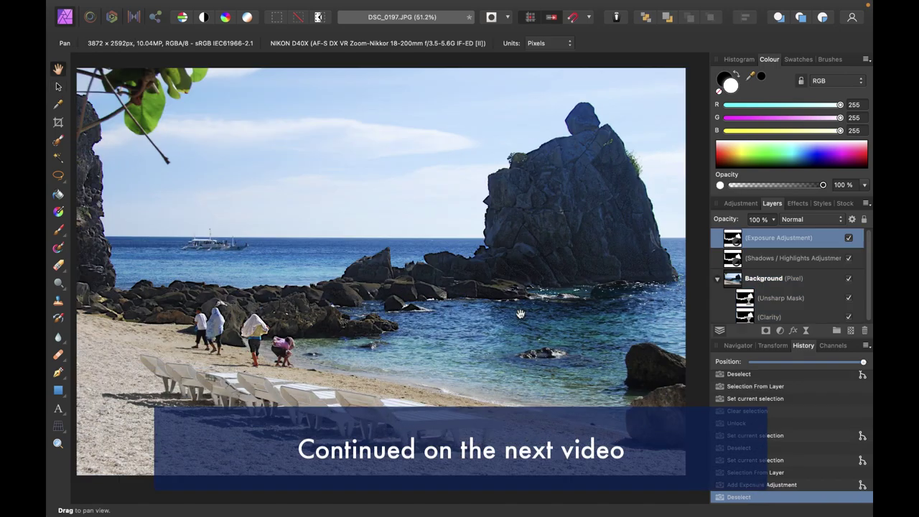